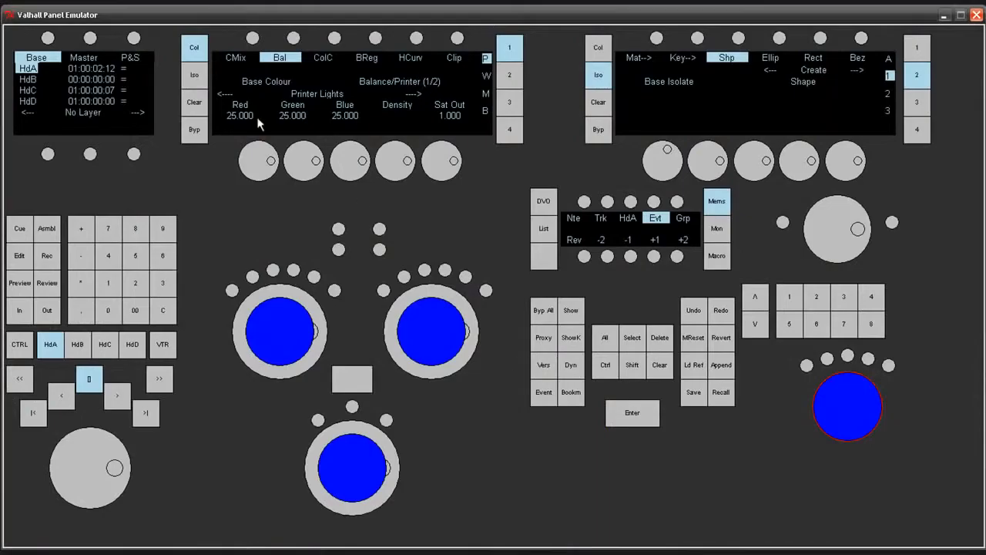
Step: Add a new CC layer above the base and create an ellipse shape on it
{"action": "left_click", "coordinate": [92, 158]}
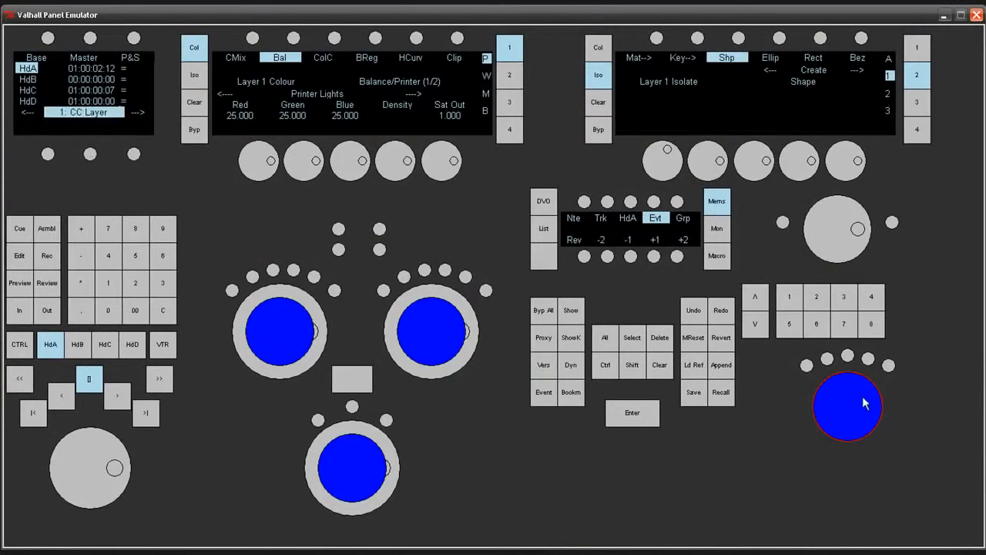
{"action": "left_click", "coordinate": [848, 356]}
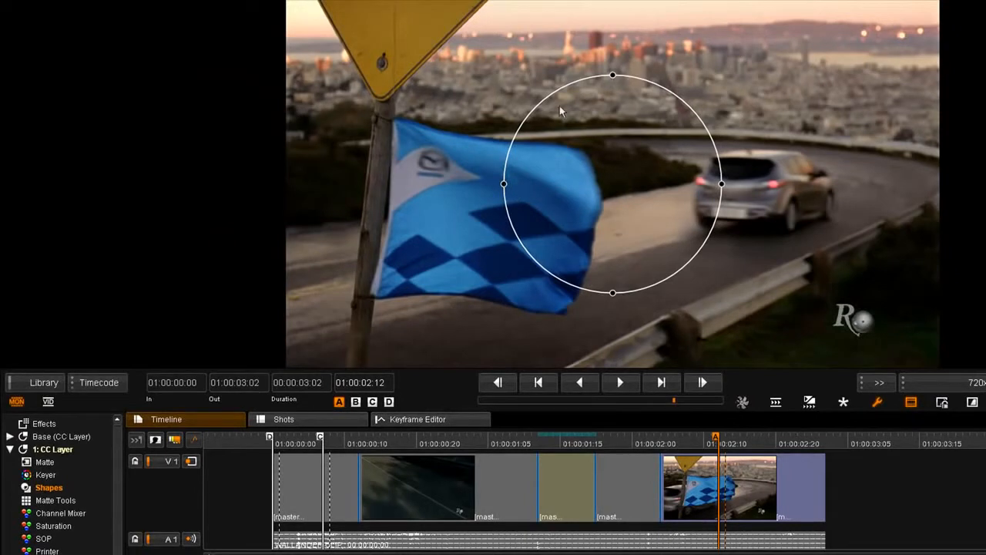
Step: Reshape the ellipse into a wide oval that runs from the flagpole past the car along the road
{"action": "left_click_drag", "start_coordinate": [504, 185], "coordinate": [391, 179]}
{"action": "left_click_drag", "start_coordinate": [404, 61], "coordinate": [397, 100]}
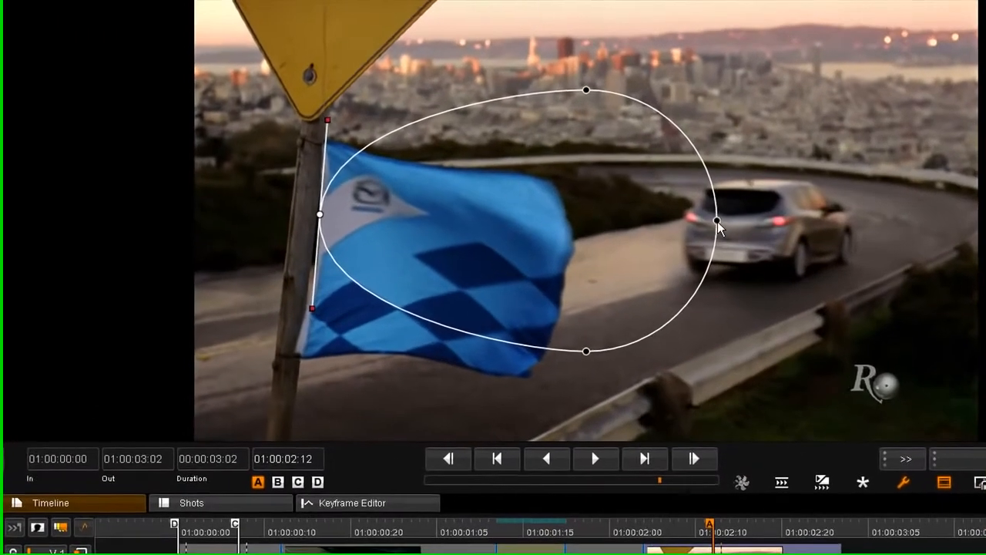
{"action": "left_click_drag", "start_coordinate": [721, 183], "coordinate": [619, 184]}
{"action": "left_click_drag", "start_coordinate": [592, 221], "coordinate": [857, 224]}
{"action": "left_click_drag", "start_coordinate": [923, 224], "coordinate": [962, 214]}
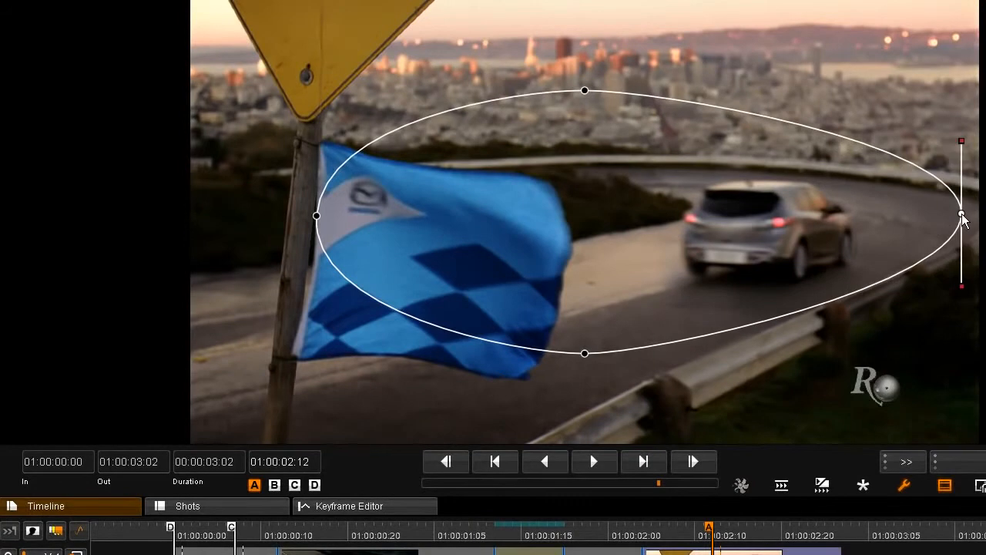
{"action": "left_click_drag", "start_coordinate": [583, 92], "coordinate": [574, 151]}
{"action": "left_click_drag", "start_coordinate": [316, 215], "coordinate": [311, 259]}
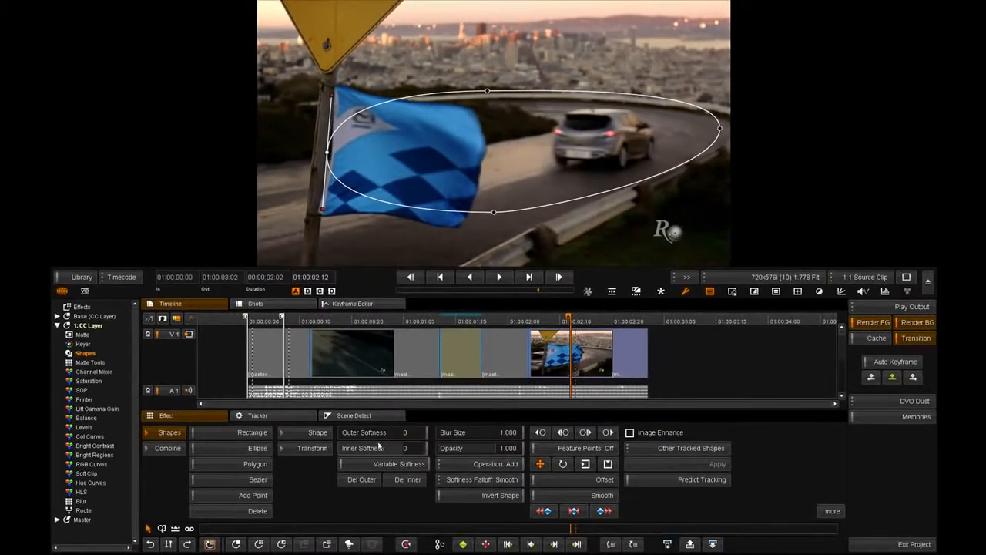
Step: Draw a closed five-point Bezier shape over the city skyline above the road
{"action": "left_click", "coordinate": [270, 479]}
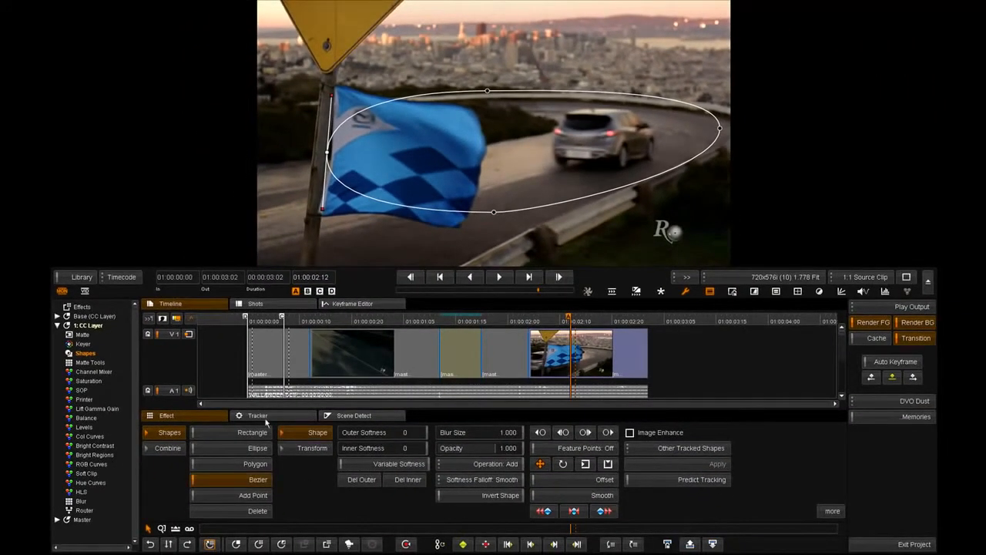
{"action": "left_click", "coordinate": [449, 36]}
{"action": "left_click", "coordinate": [362, 83]}
{"action": "left_click", "coordinate": [657, 86]}
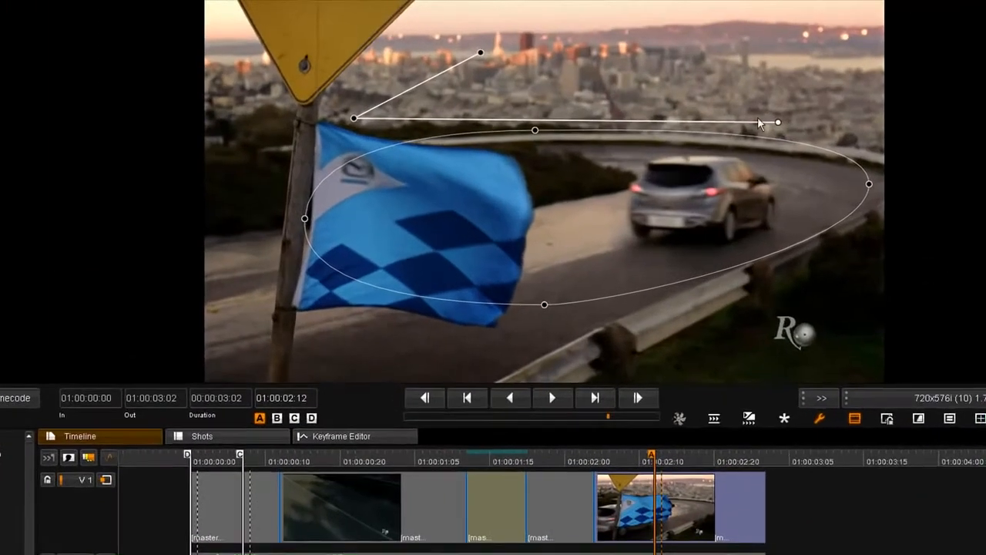
{"action": "left_click_drag", "start_coordinate": [664, 47], "coordinate": [587, 45]}
{"action": "left_click", "coordinate": [550, 54]}
{"action": "left_click", "coordinate": [482, 53]}
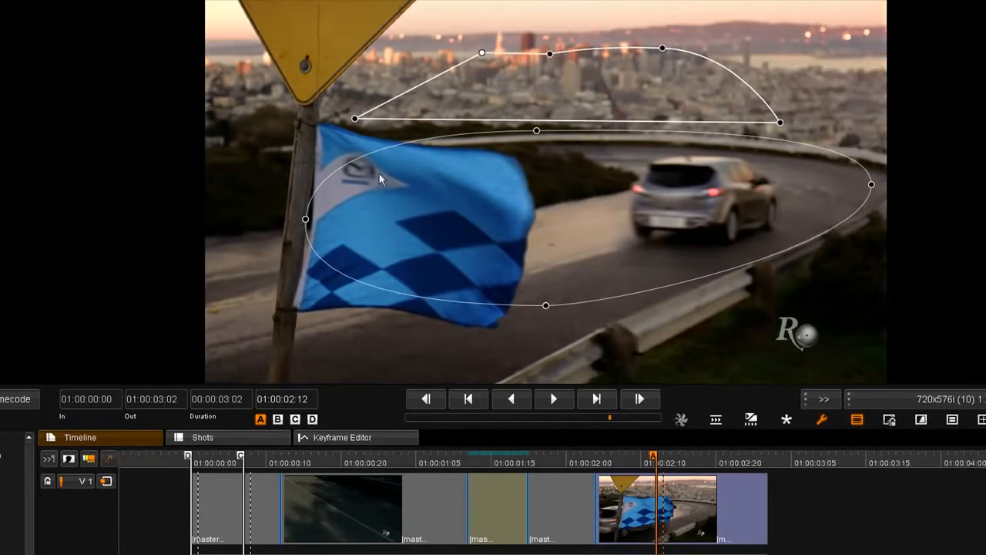
Step: Pull tangent handles out of the Bezier shape's two lower corner points to curve them
{"action": "left_click", "coordinate": [354, 119]}
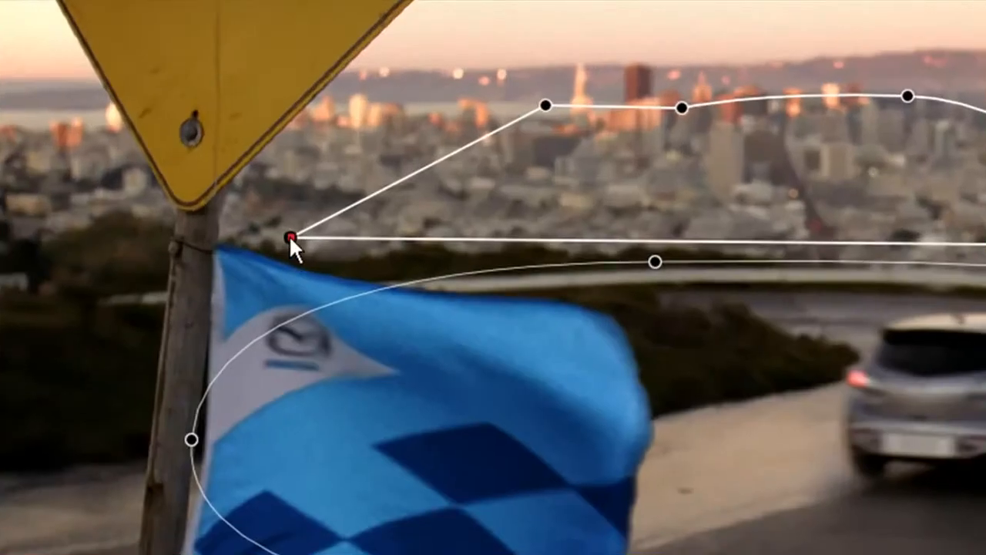
{"action": "left_click_drag", "start_coordinate": [290, 237], "coordinate": [235, 113]}
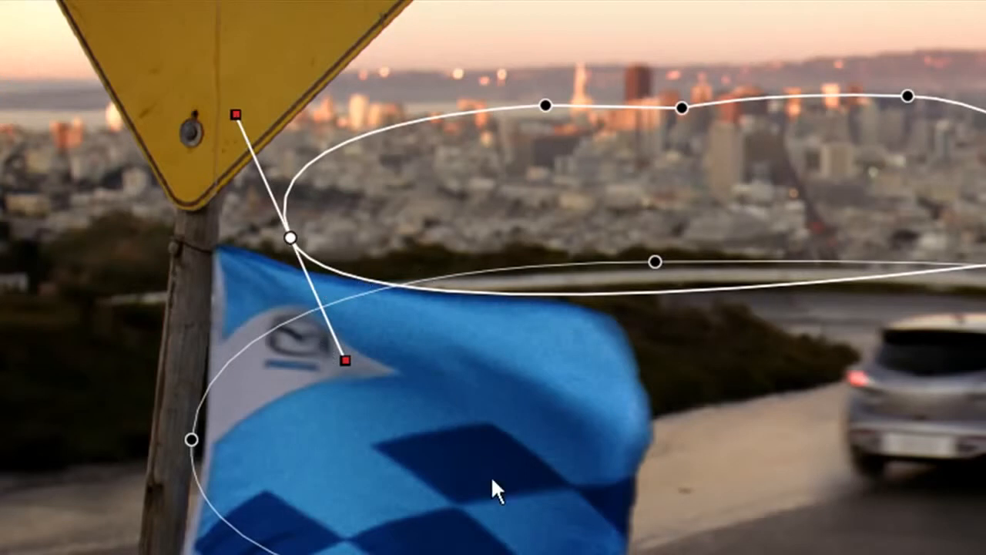
{"action": "left_click", "coordinate": [985, 265]}
{"action": "left_click_drag", "start_coordinate": [985, 266], "coordinate": [985, 328]}
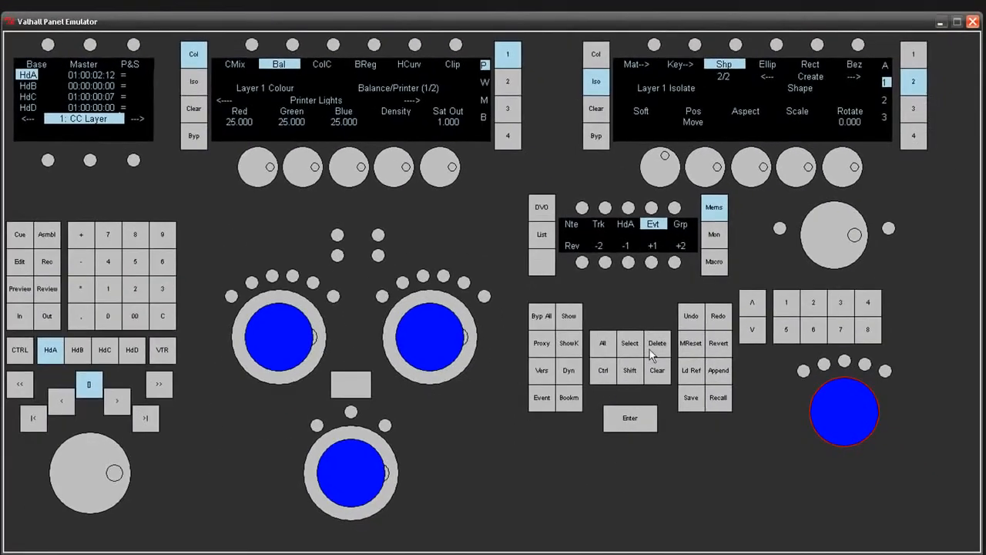
Step: Delete the existing shapes from the layer and create a fresh ellipse in the picture centre
{"action": "left_click", "coordinate": [736, 44]}
{"action": "left_click", "coordinate": [660, 344]}
{"action": "left_click", "coordinate": [736, 44]}
{"action": "left_click", "coordinate": [845, 363]}
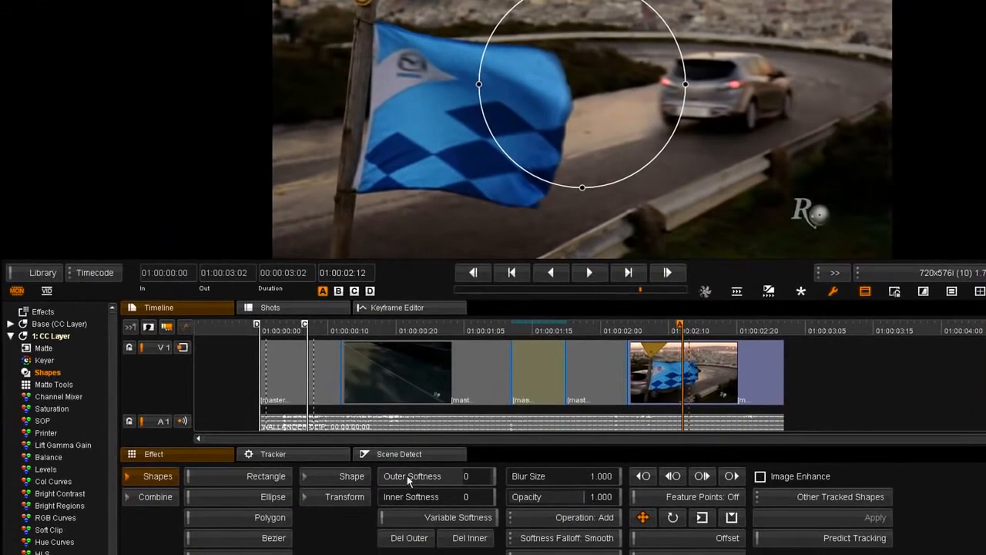
Step: Set the ellipse's outer softness to 0.116 and its inner softness to 0.059
{"action": "left_click_drag", "start_coordinate": [407, 476], "coordinate": [471, 474]}
{"action": "left_click_drag", "start_coordinate": [424, 497], "coordinate": [563, 496]}
{"action": "left_click_drag", "start_coordinate": [441, 477], "coordinate": [460, 480]}
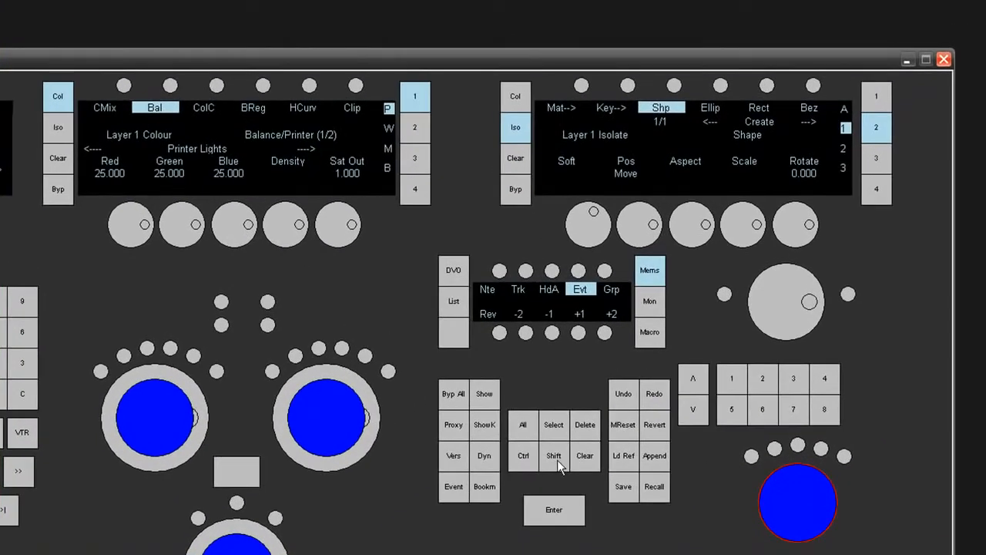
Step: Enable variable softness, then move the ellipse's lower outer softness point outward and its lower inner softness point up towards the centre
{"action": "left_click", "coordinate": [679, 86]}
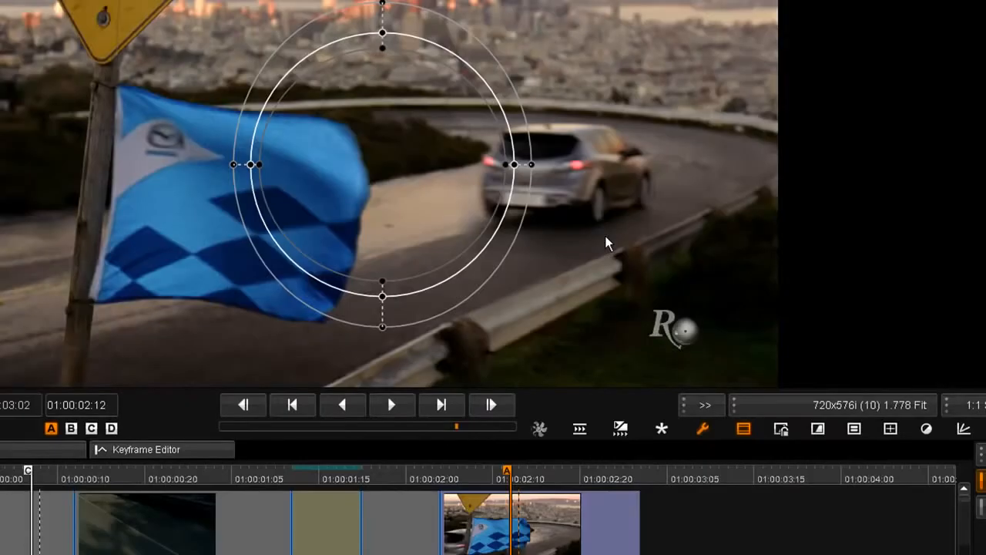
{"action": "left_click", "coordinate": [383, 328]}
{"action": "left_click_drag", "start_coordinate": [383, 327], "coordinate": [382, 368]}
{"action": "left_click", "coordinate": [500, 377]}
{"action": "left_click_drag", "start_coordinate": [498, 373], "coordinate": [504, 276]}
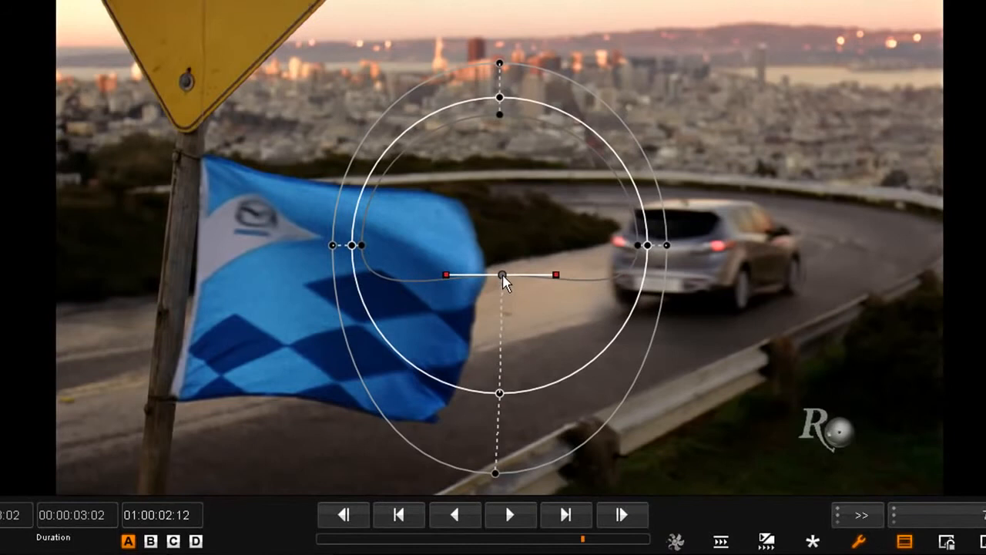
Step: Raise the ellipse's bottom point, widen the softness on its car side both ways, and shift that side's shape point slightly outward
{"action": "left_click", "coordinate": [499, 394]}
{"action": "left_click_drag", "start_coordinate": [499, 396], "coordinate": [501, 324]}
{"action": "left_click_drag", "start_coordinate": [666, 247], "coordinate": [840, 245]}
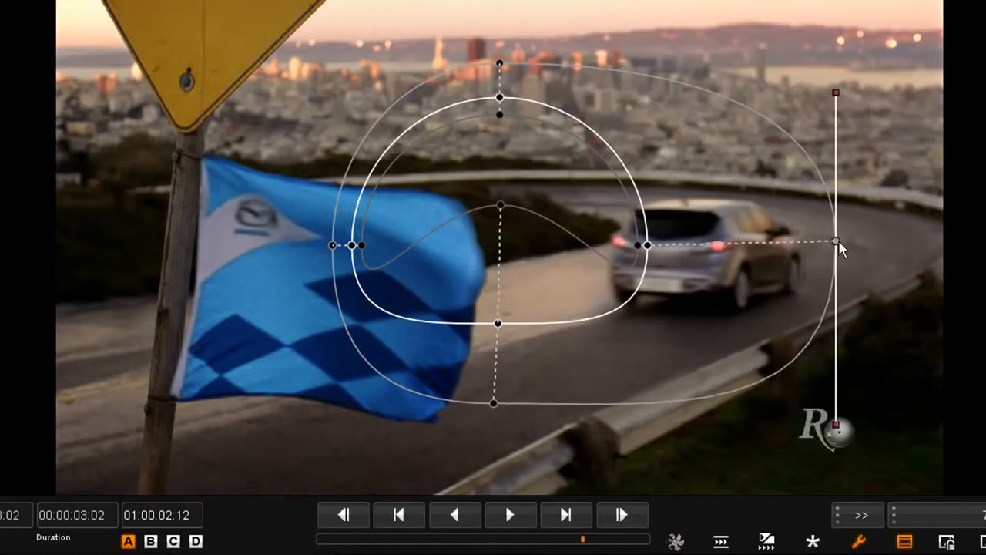
{"action": "left_click_drag", "start_coordinate": [638, 247], "coordinate": [570, 188]}
{"action": "mouse_move", "coordinate": [648, 245]}
{"action": "left_mouse_down"}
{"action": "mouse_move", "coordinate": [676, 219]}
{"action": "mouse_move", "coordinate": [665, 249]}
{"action": "left_mouse_up"}
Step: Display the shape's matte and refine the shape, inner softness and outer softness points on its right side
{"action": "key", "text": "alt+Tab"}
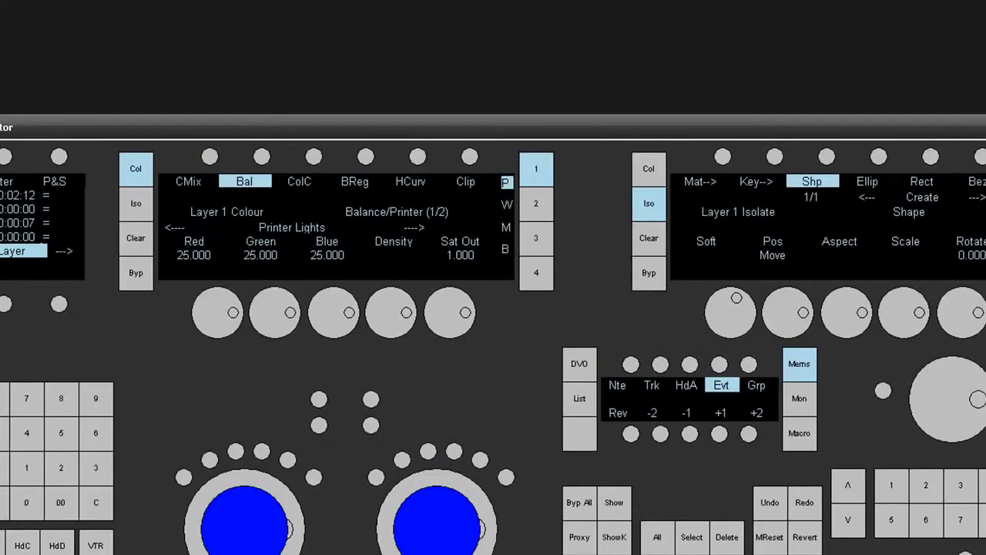
{"action": "left_click", "coordinate": [615, 548]}
{"action": "key", "text": "alt+Tab"}
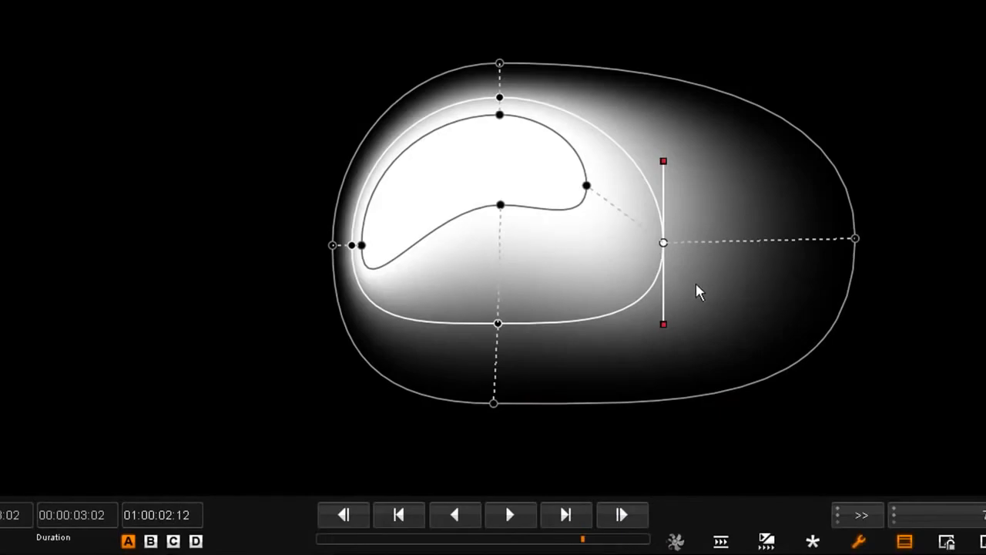
{"action": "mouse_move", "coordinate": [663, 243]}
{"action": "left_mouse_down"}
{"action": "mouse_move", "coordinate": [657, 258]}
{"action": "mouse_move", "coordinate": [673, 245]}
{"action": "left_mouse_up"}
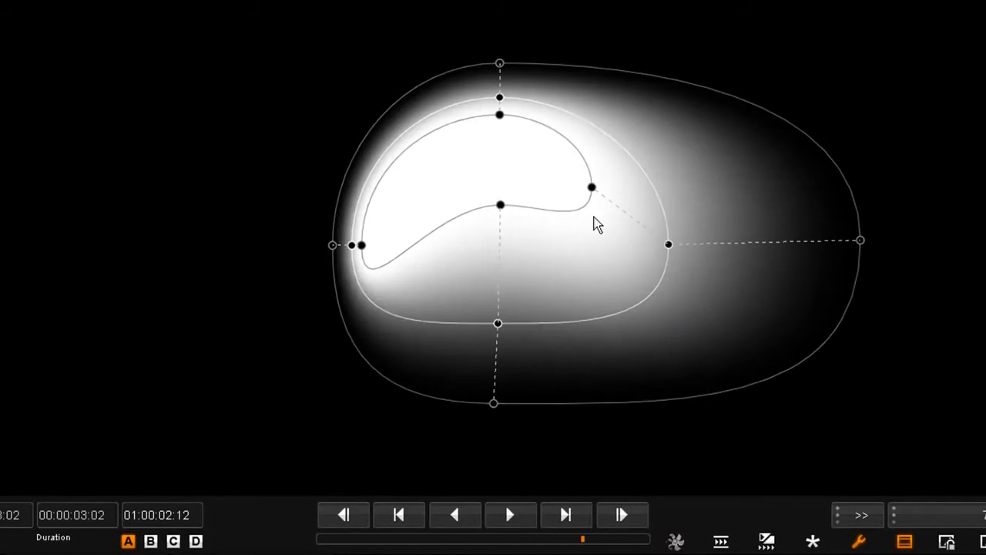
{"action": "left_click_drag", "start_coordinate": [591, 190], "coordinate": [566, 197]}
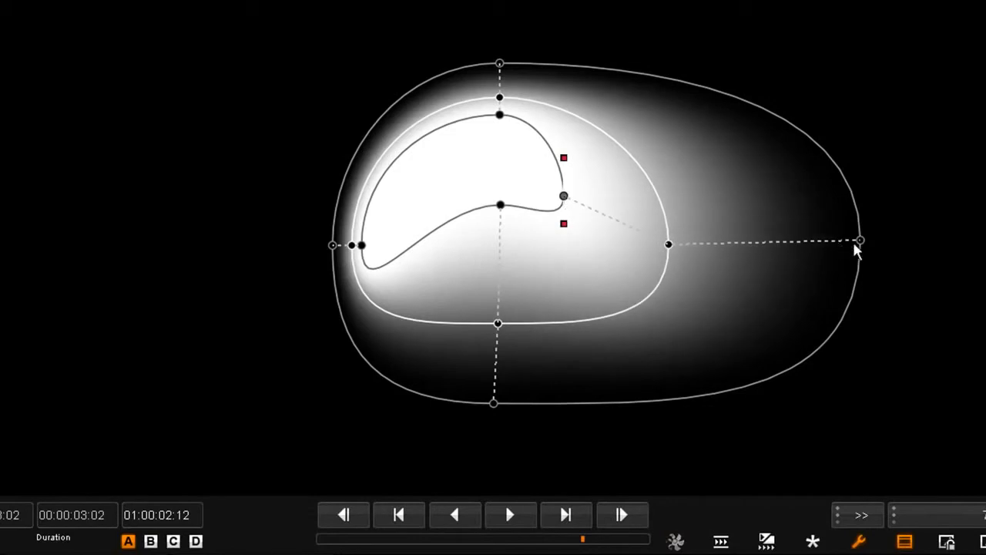
{"action": "left_click_drag", "start_coordinate": [860, 241], "coordinate": [880, 296]}
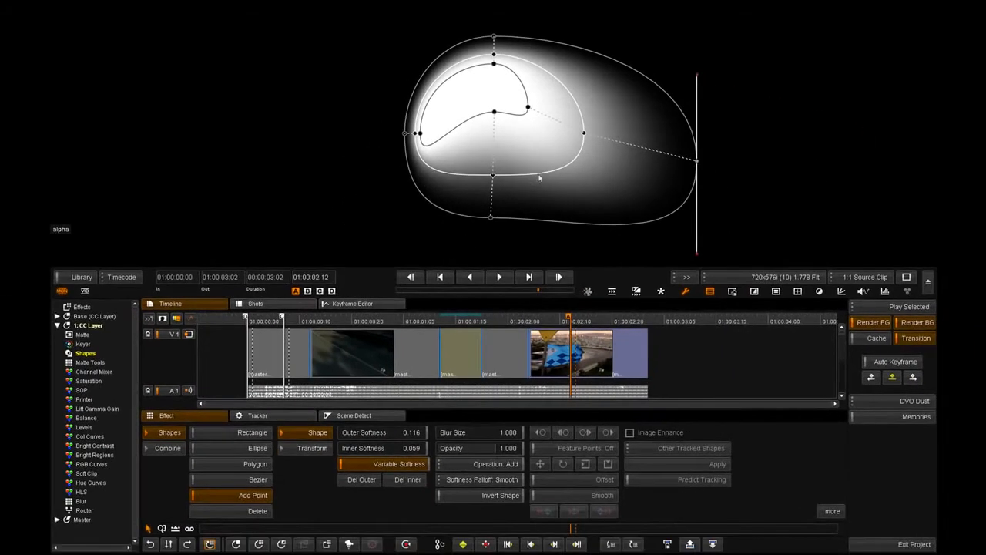
Step: Add a control point on the shape's lower-right edge and spread its outer softness, inner softness and shape points
{"action": "left_click", "coordinate": [551, 171]}
{"action": "left_click_drag", "start_coordinate": [553, 193], "coordinate": [621, 240]}
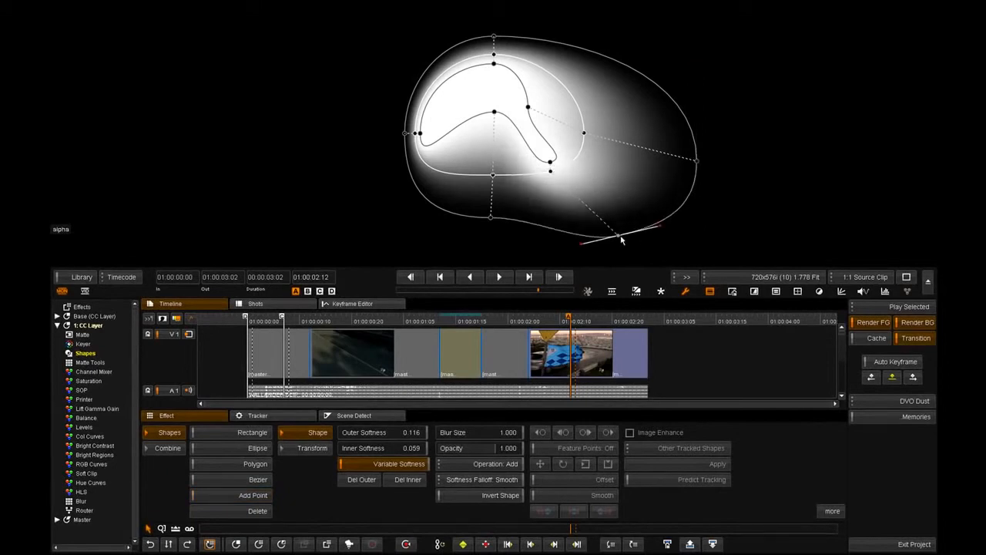
{"action": "left_click_drag", "start_coordinate": [550, 162], "coordinate": [511, 116]}
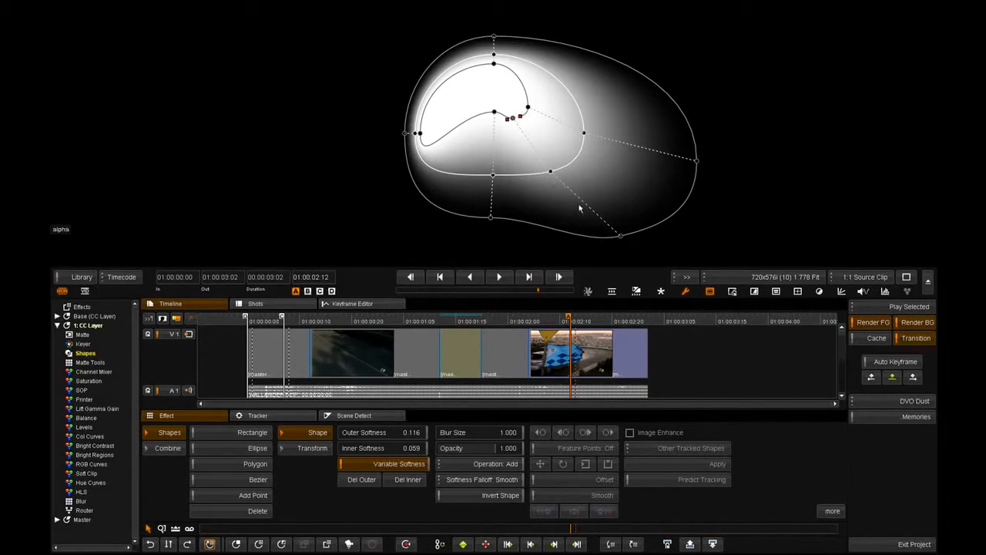
{"action": "left_click_drag", "start_coordinate": [552, 172], "coordinate": [563, 190]}
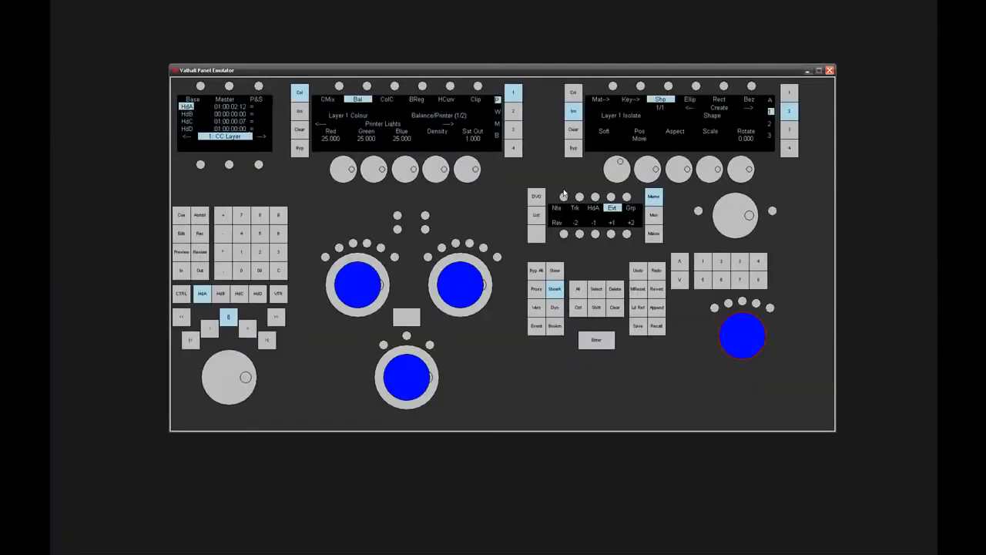
Step: Return to the picture view and push the layer's mid balance towards magenta
{"action": "left_click", "coordinate": [554, 289]}
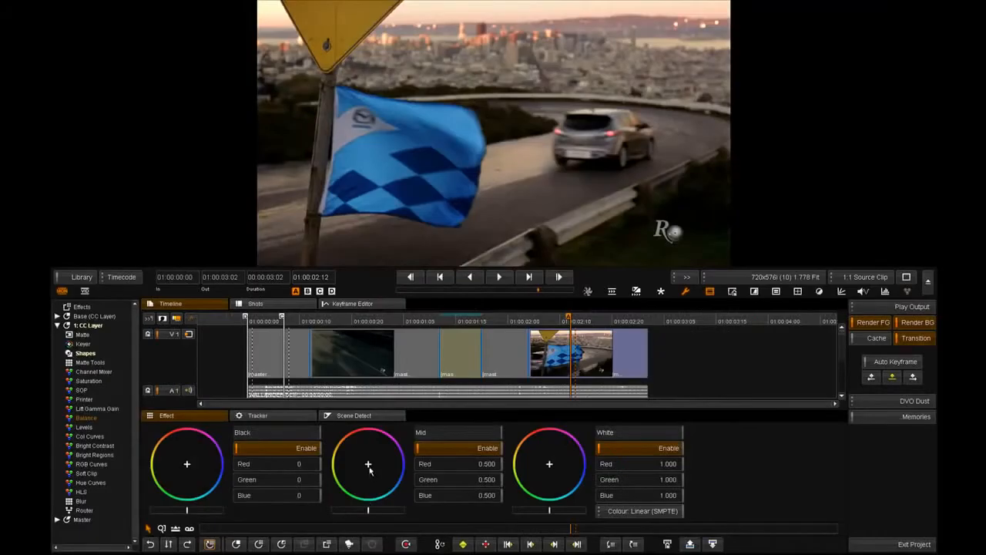
{"action": "left_click_drag", "start_coordinate": [370, 465], "coordinate": [385, 442]}
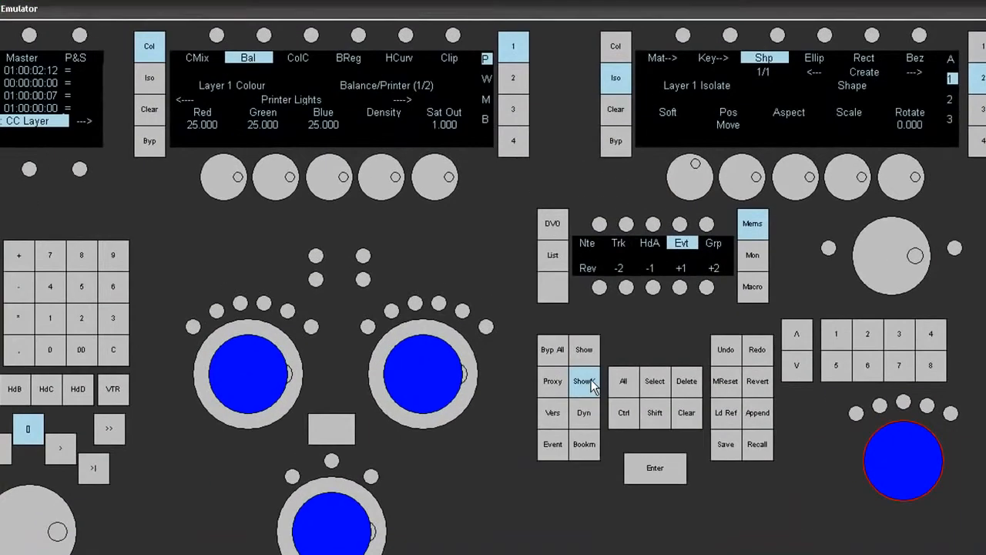
Step: Display the matte again and delete the shape's custom outer and inner softness adjustments
{"action": "left_click", "coordinate": [554, 289]}
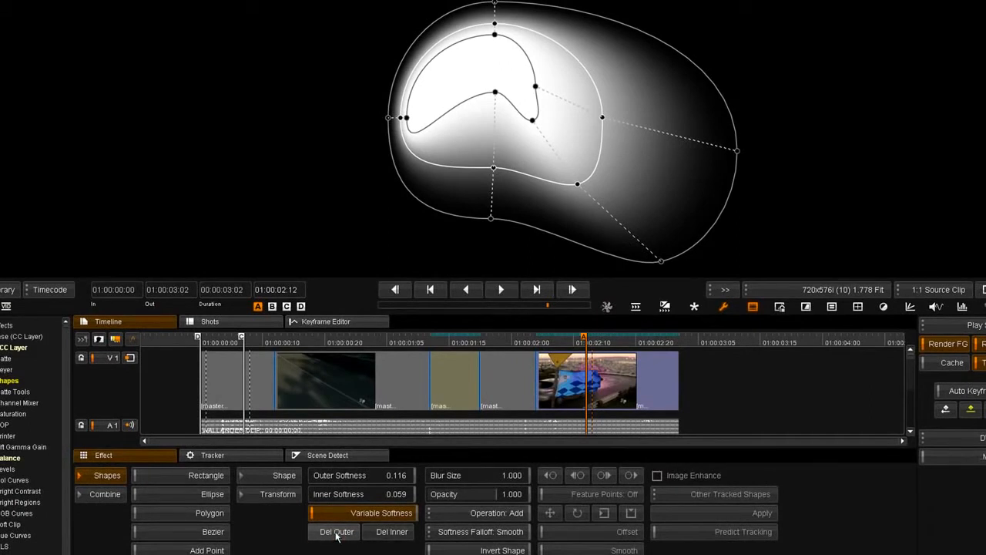
{"action": "left_click", "coordinate": [336, 534]}
{"action": "left_click", "coordinate": [385, 534]}
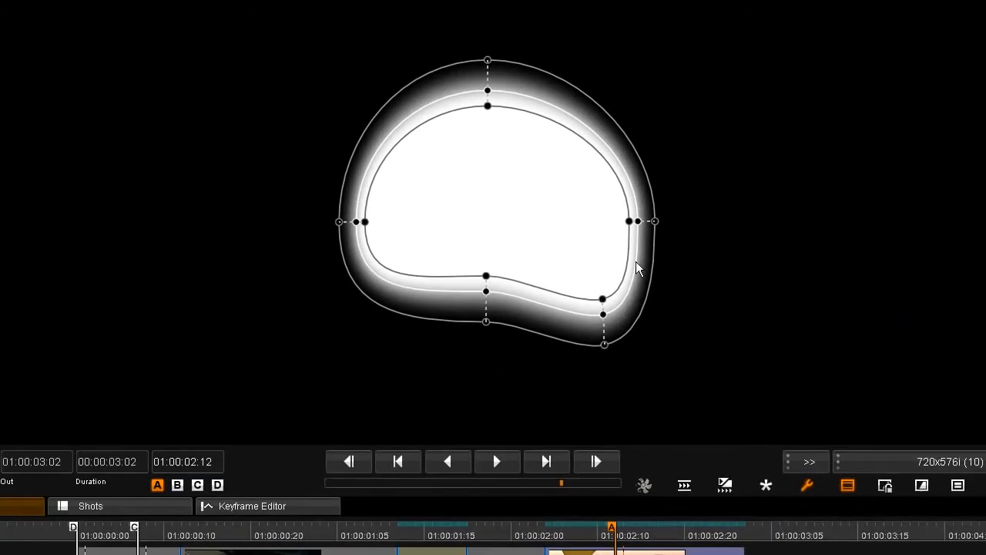
Step: Extend the outer softness point on the shape's right side outward and pull its inner softness point towards the centre
{"action": "left_click_drag", "start_coordinate": [658, 225], "coordinate": [756, 222]}
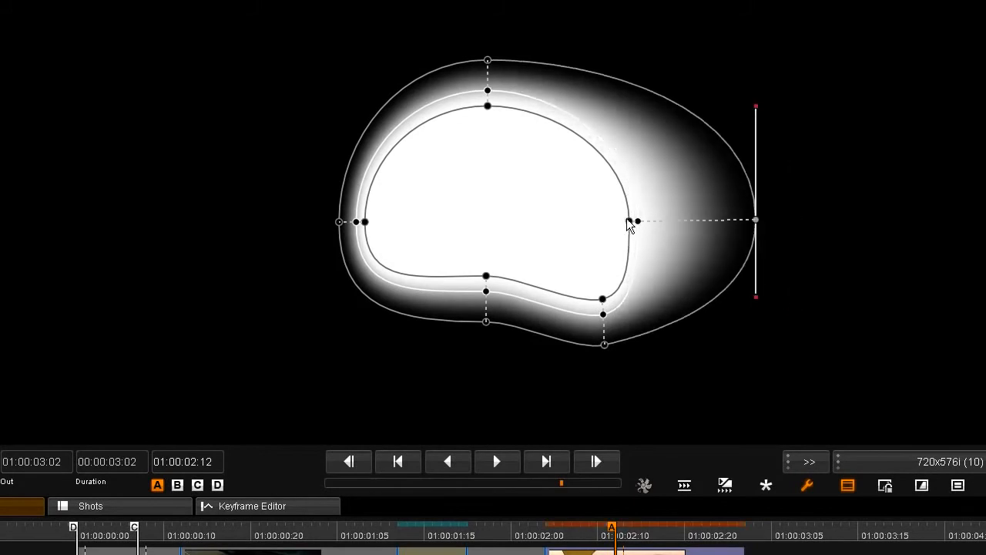
{"action": "left_click", "coordinate": [632, 221]}
{"action": "left_click_drag", "start_coordinate": [632, 222], "coordinate": [543, 221]}
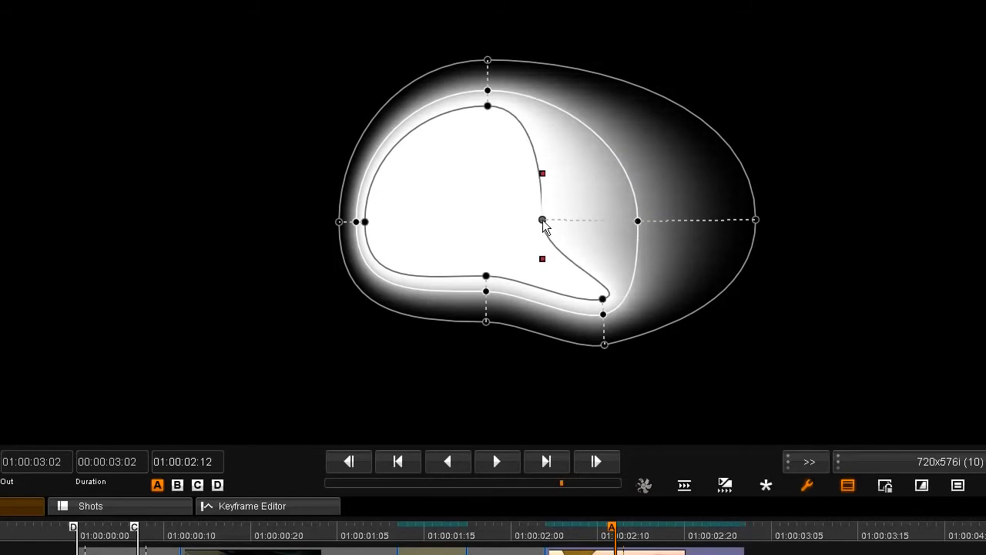
{"action": "left_click", "coordinate": [755, 220]}
{"action": "left_click_drag", "start_coordinate": [754, 220], "coordinate": [798, 231]}
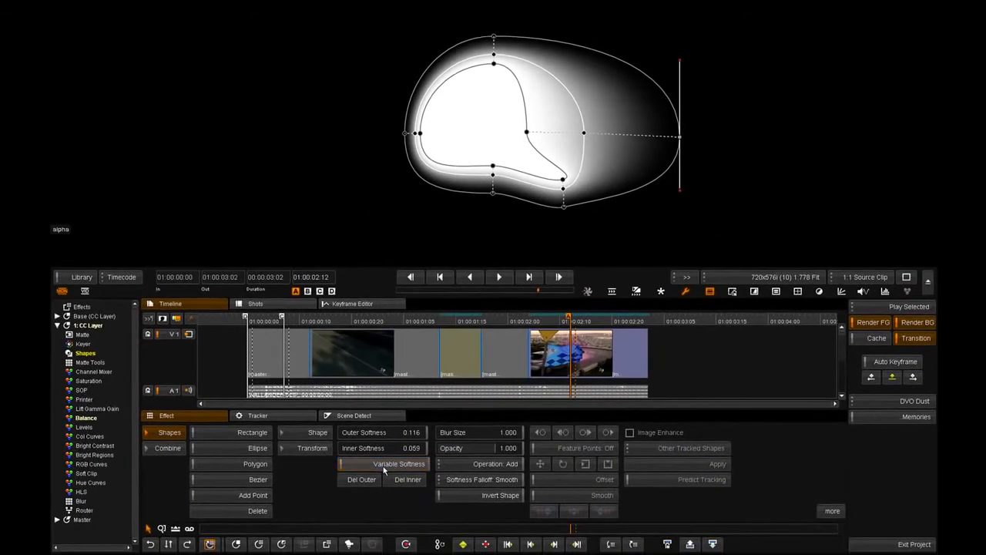
Step: Turn off variable softness and move the shape's bottom middle point slightly left
{"action": "left_click", "coordinate": [384, 466]}
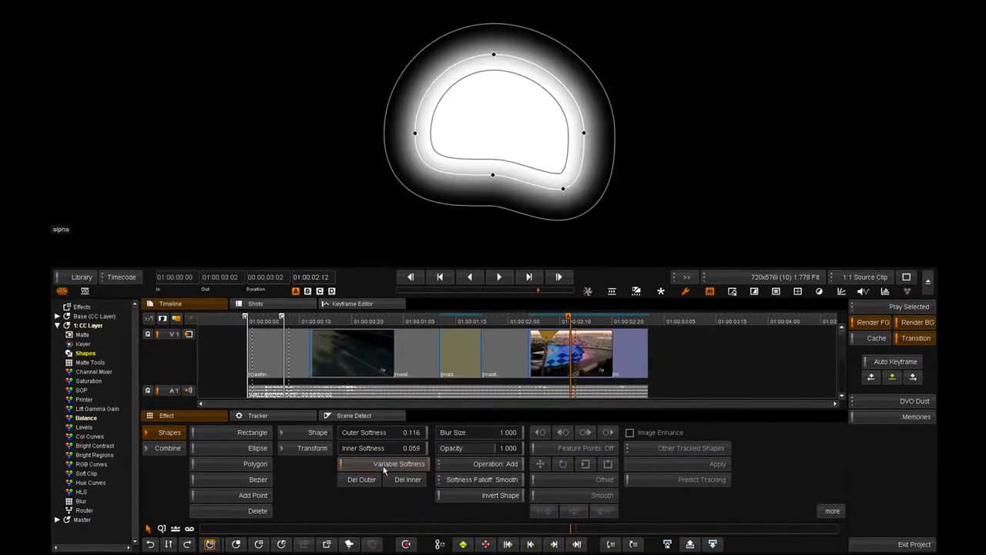
{"action": "mouse_move", "coordinate": [494, 178]}
{"action": "left_mouse_down"}
{"action": "mouse_move", "coordinate": [492, 188]}
{"action": "mouse_move", "coordinate": [485, 178]}
{"action": "left_mouse_up"}
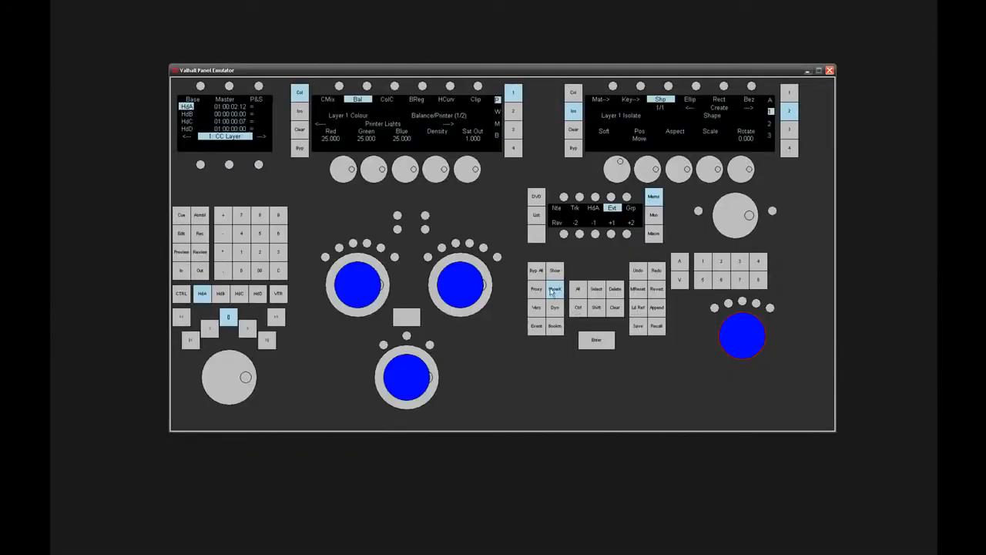
Step: Switch the shape overlay to coloured outlines over the picture and move the bottom middle point further towards the flag
{"action": "left_click", "coordinate": [578, 307]}
{"action": "left_click", "coordinate": [668, 86]}
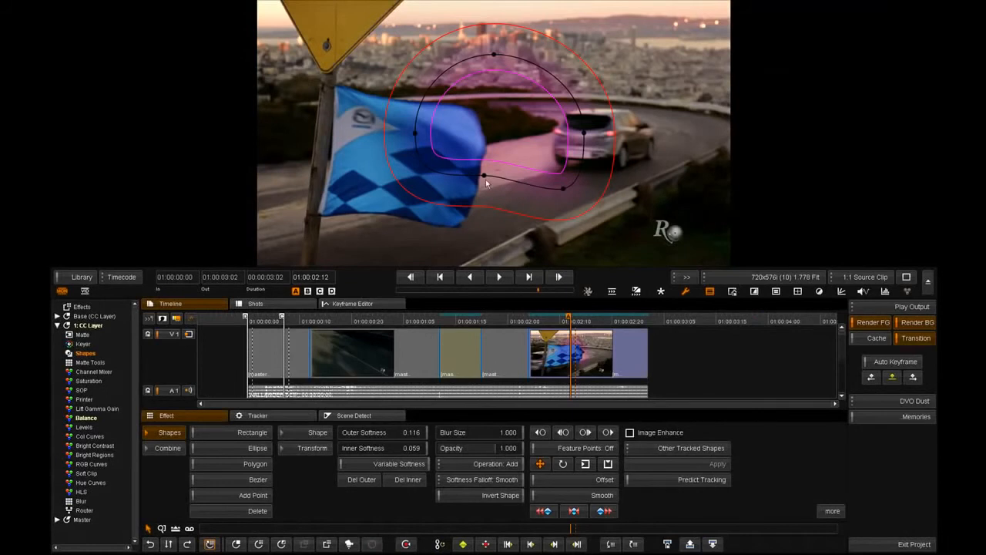
{"action": "left_click_drag", "start_coordinate": [487, 181], "coordinate": [483, 185]}
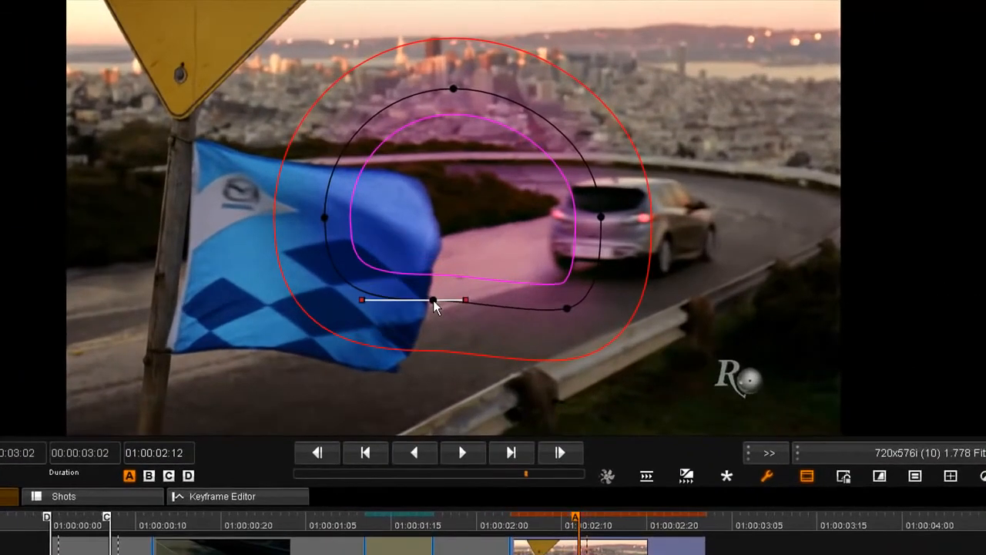